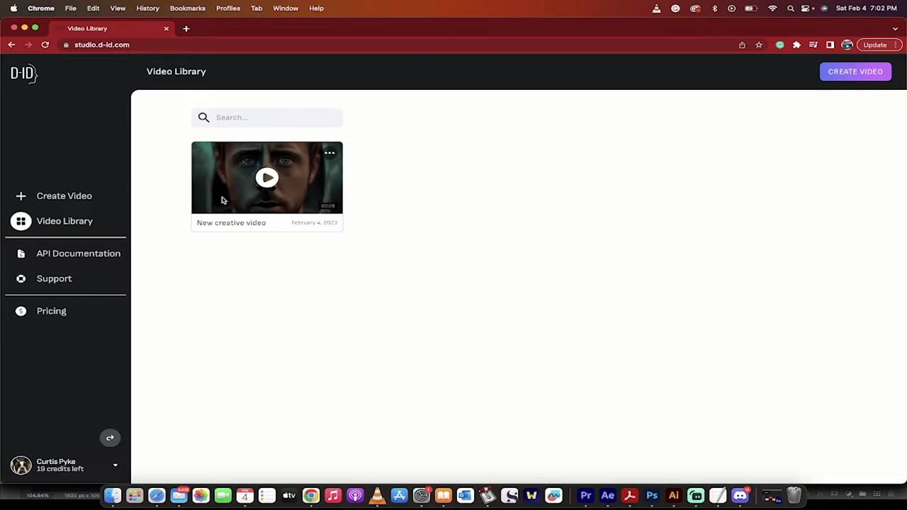
Download the New creative video as an MP4 file and dismiss Chrome's download bar
left_click(329, 154)
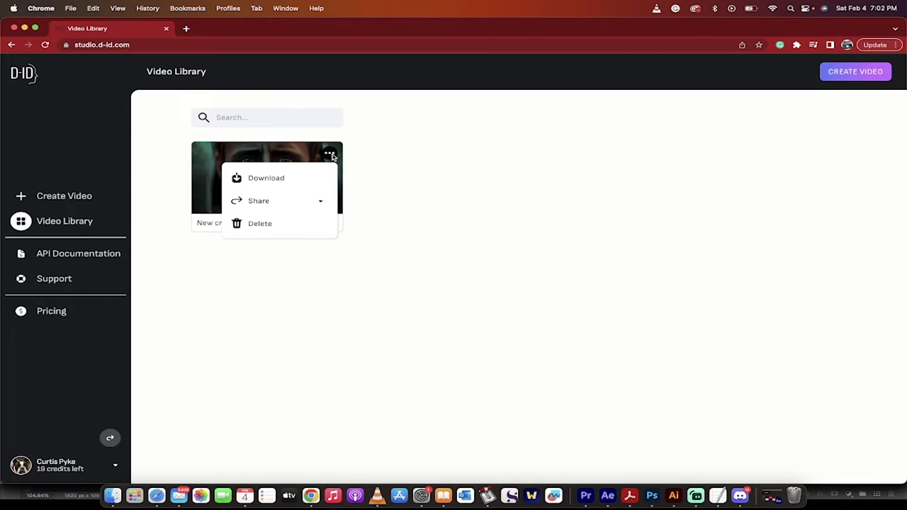
left_click(266, 178)
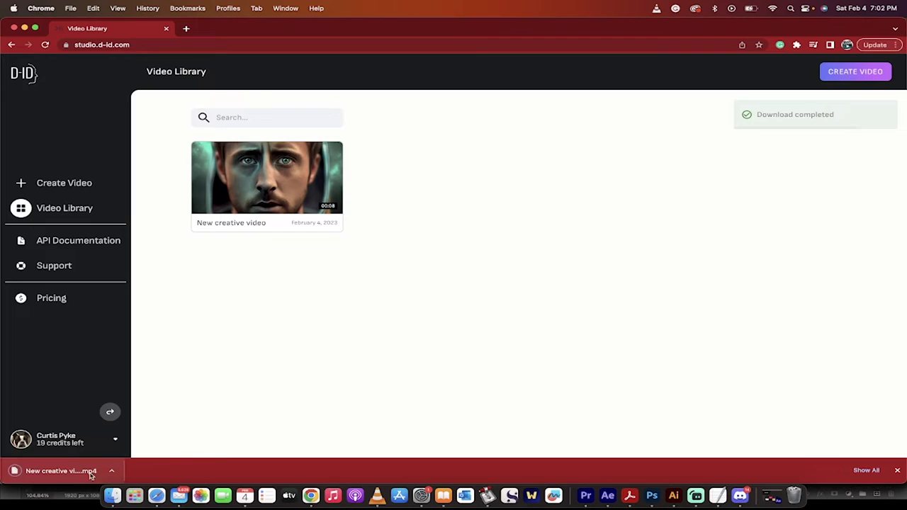
left_click(898, 471)
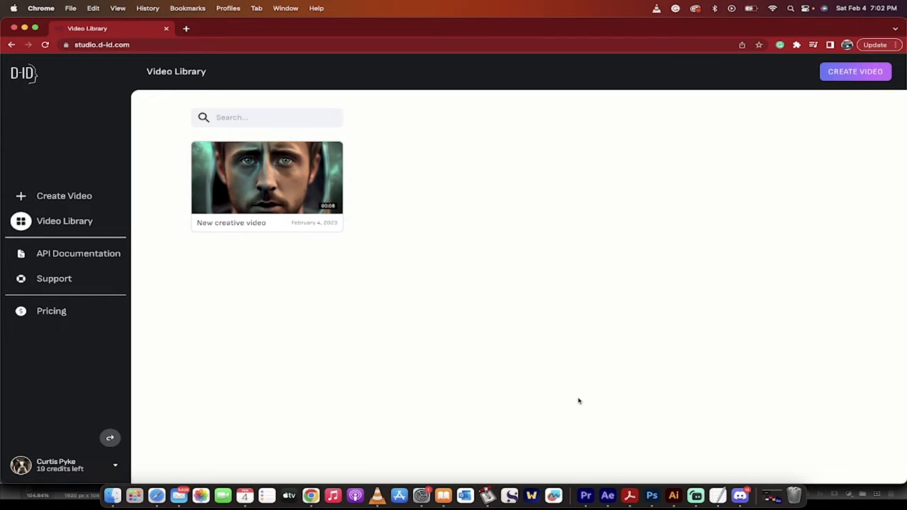
Switch to Discord and scroll through the Midjourney Bot conversation's earlier results
left_click(739, 495)
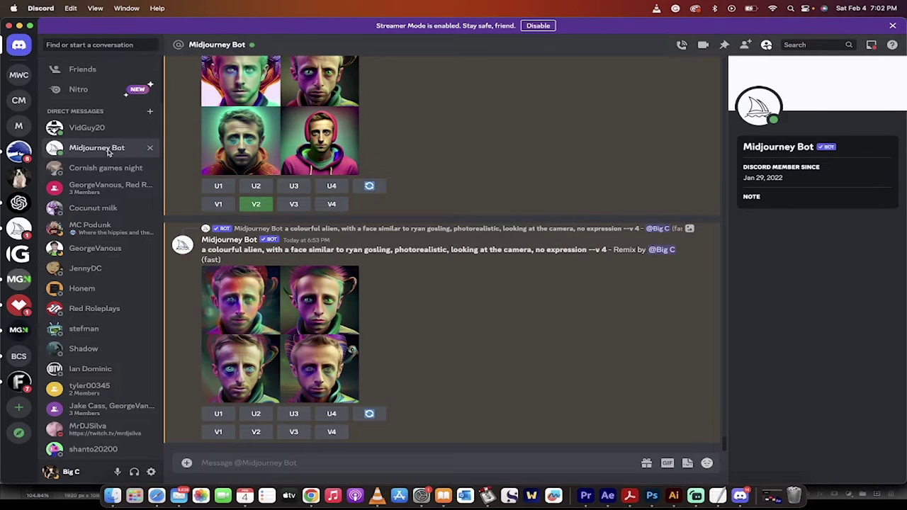
scroll(391, 209, "up", 5)
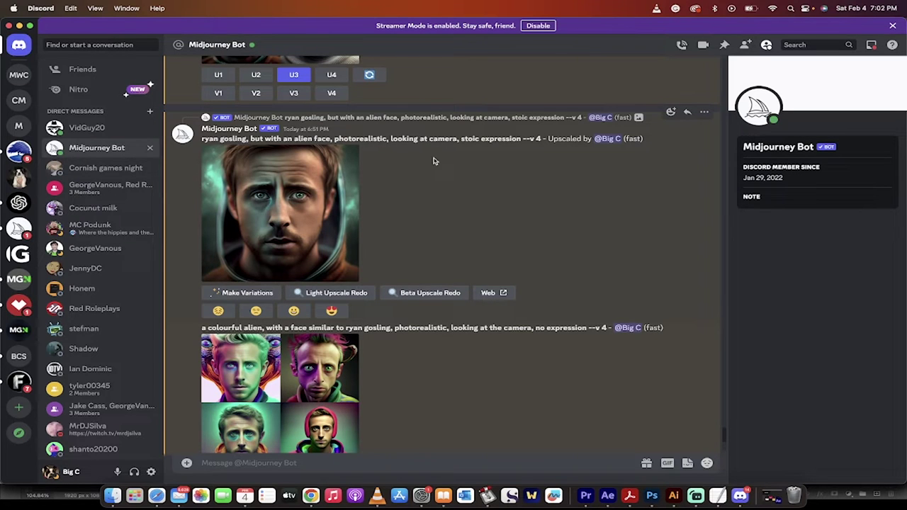
scroll(453, 313, "down", 5)
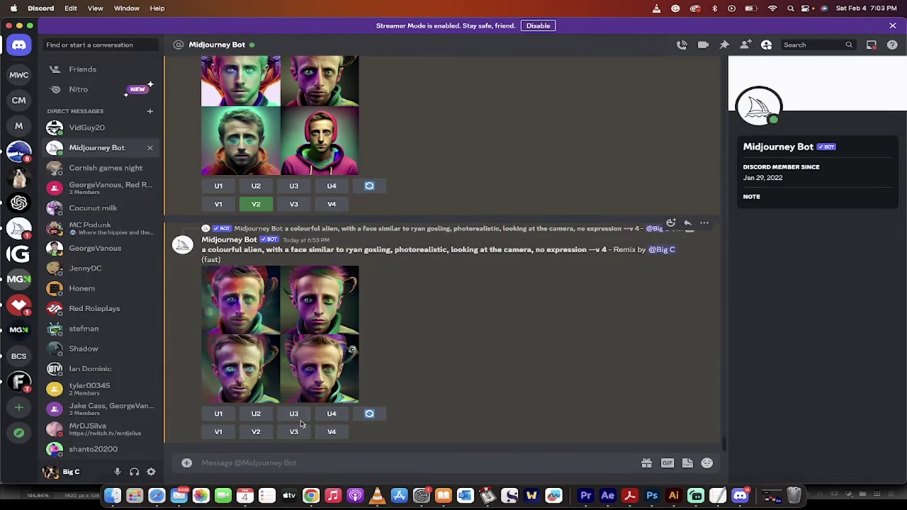
left_click(269, 462)
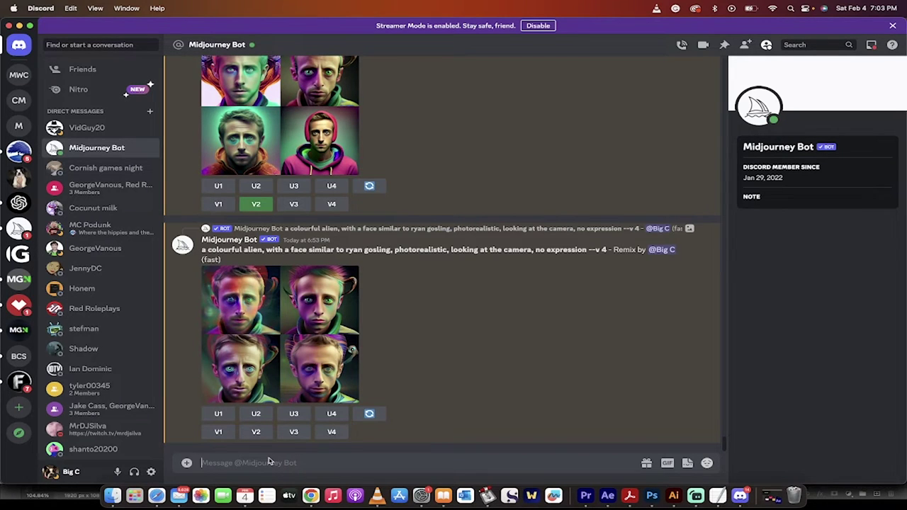
Preview the French bulldog image enlarged, then scroll back down to the alien portrait grid
scroll(414, 286, "up", 15)
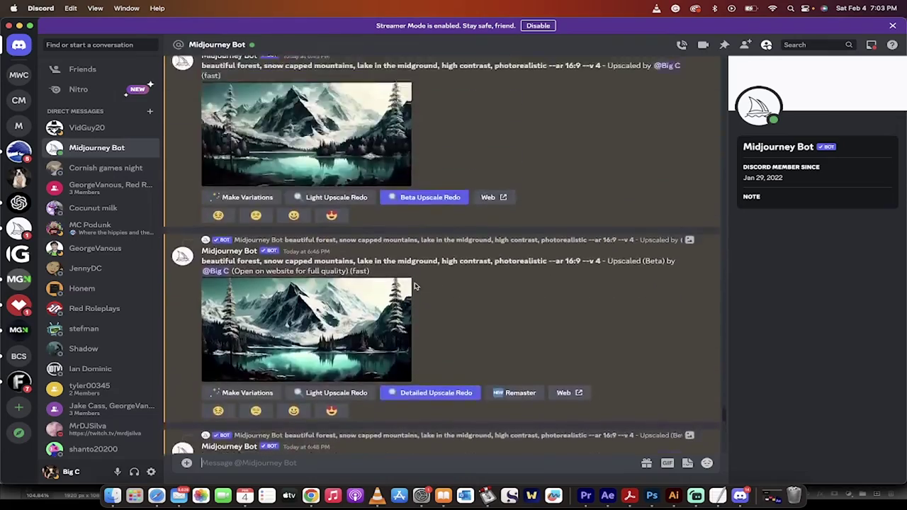
scroll(415, 285, "up", 5)
left_click(325, 228)
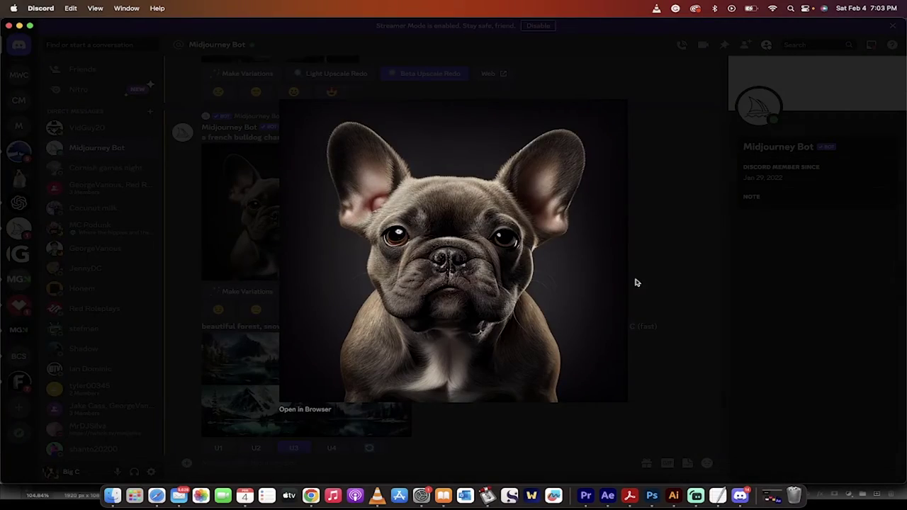
left_click(661, 290)
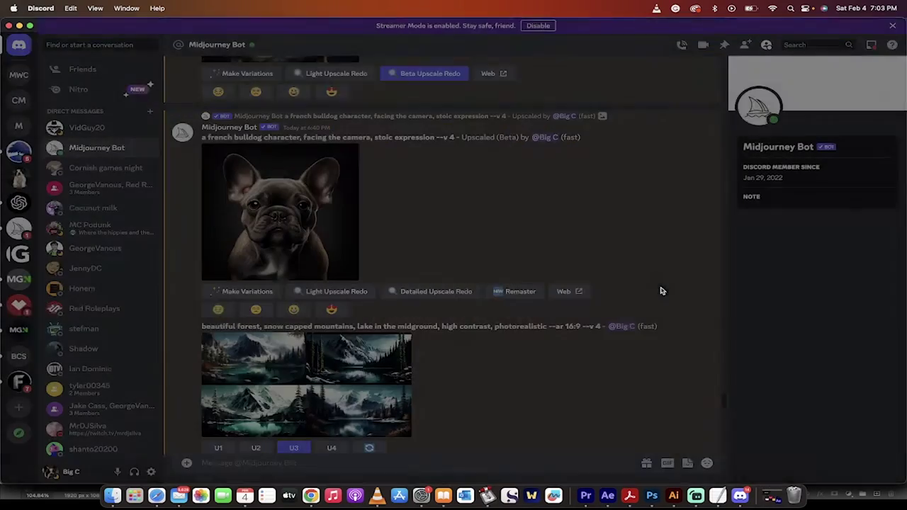
scroll(578, 290, "down", 10)
scroll(577, 292, "down", 5)
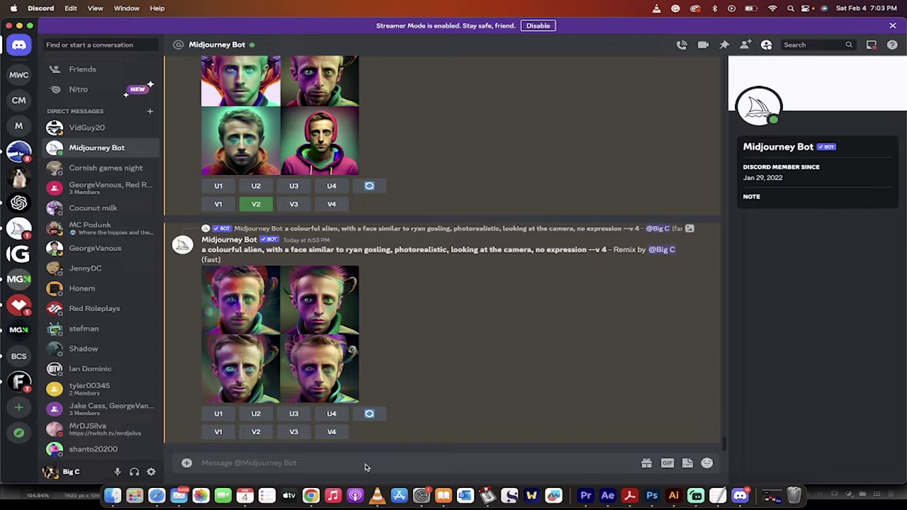
Submit an /imagine prompt for a named actress: eyes far apart, photorealistic, alien look, no expression
type("/im")
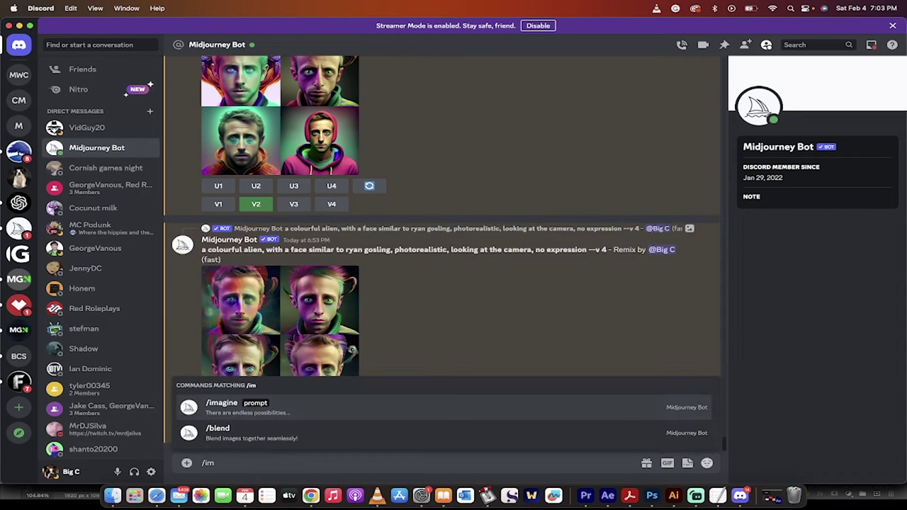
type("agine")
key("Tab")
type("sandr")
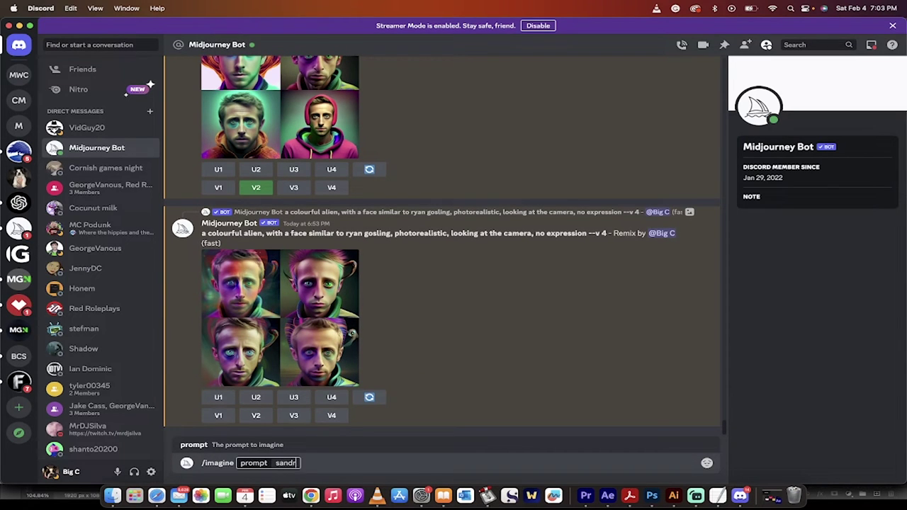
type("a bullock,")
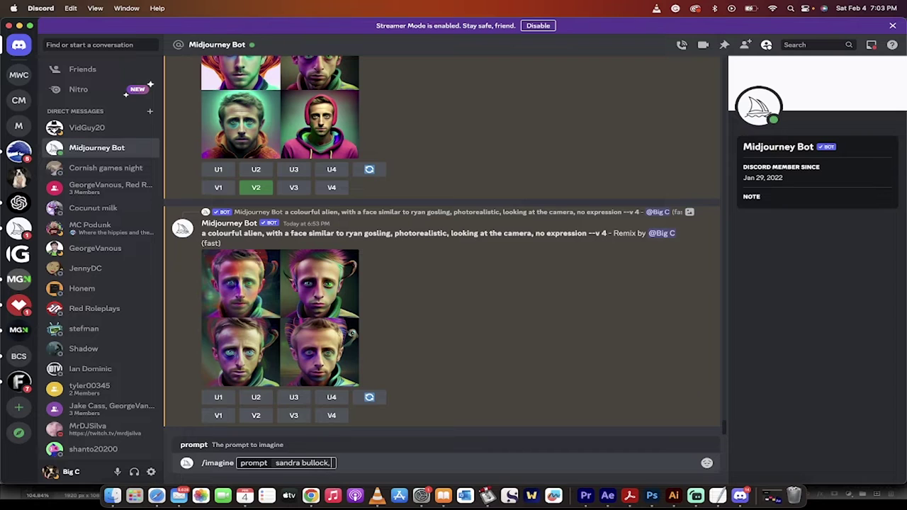
type(" eyes far apr")
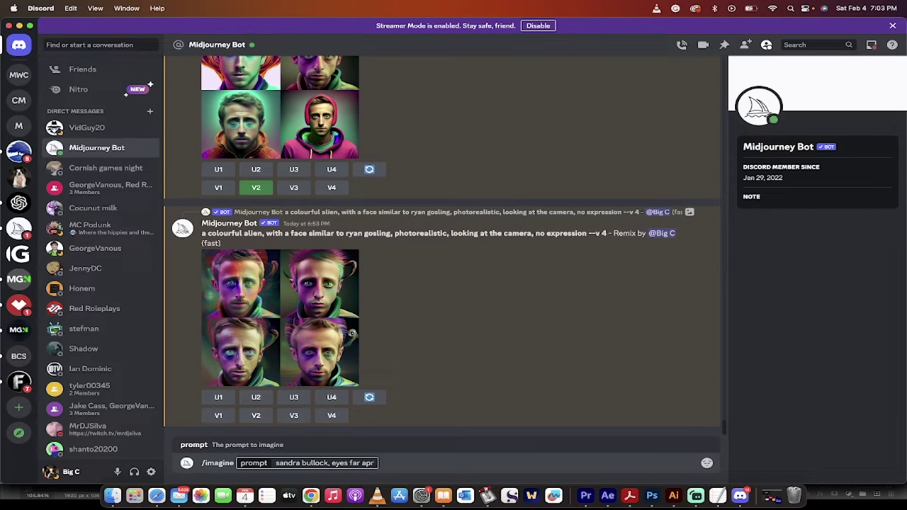
key("BackSpace")
type("art, photoreas")
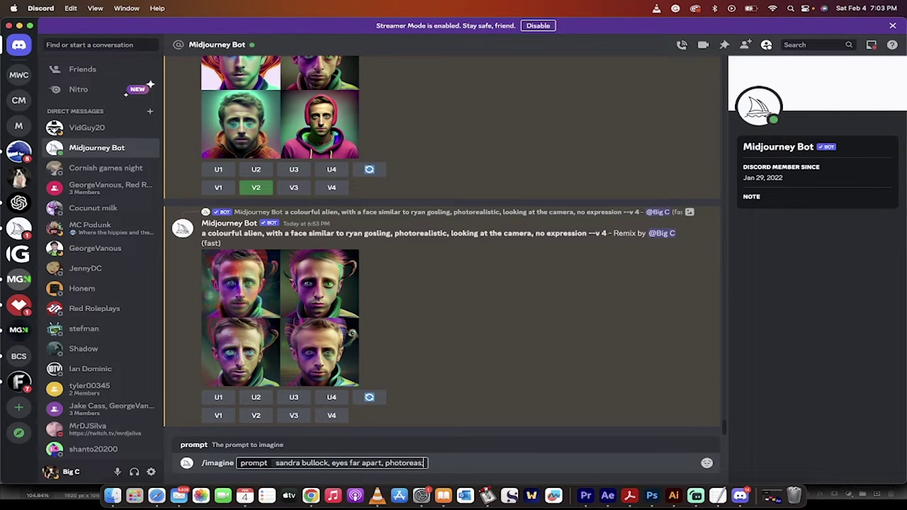
key("BackSpace")
type("listic, has an alie")
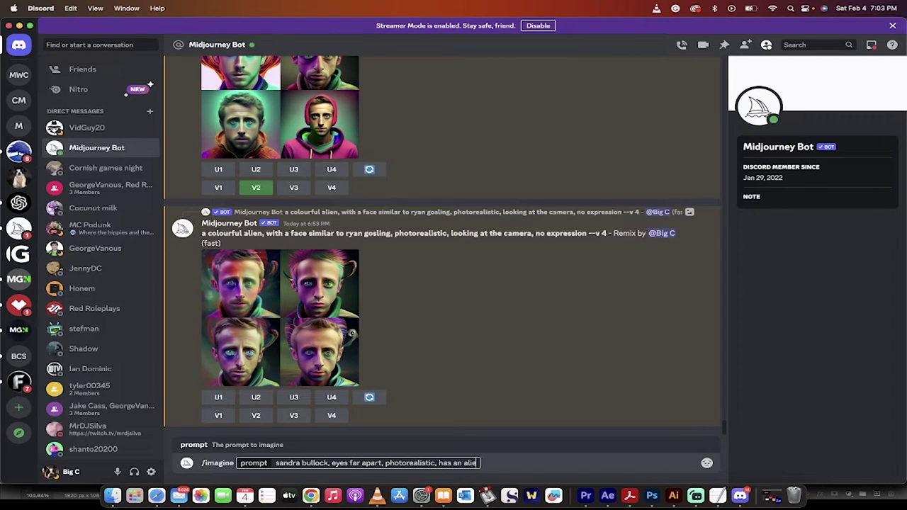
type("n look to her, ")
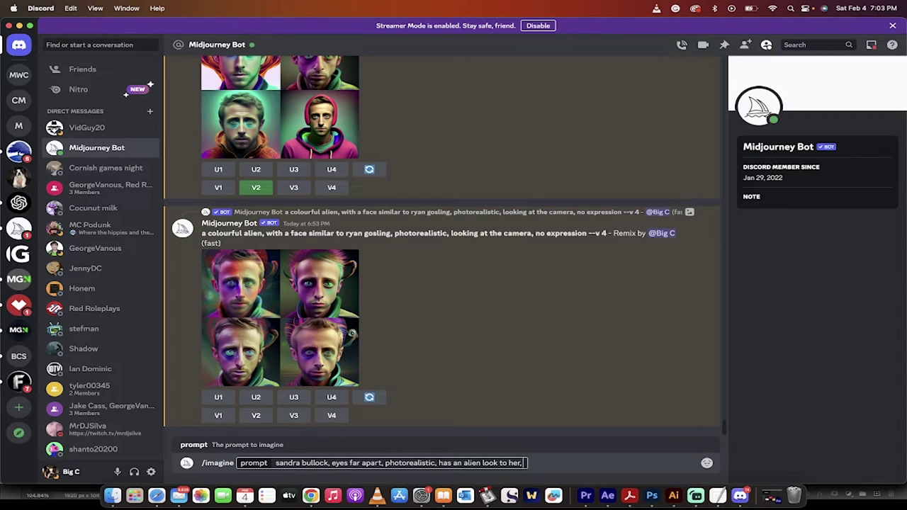
type("no express")
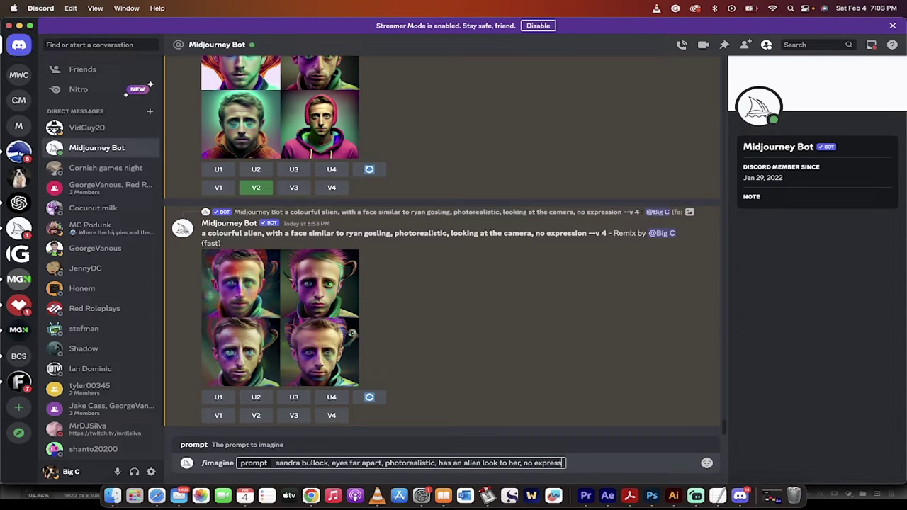
type("ion")
key("Return")
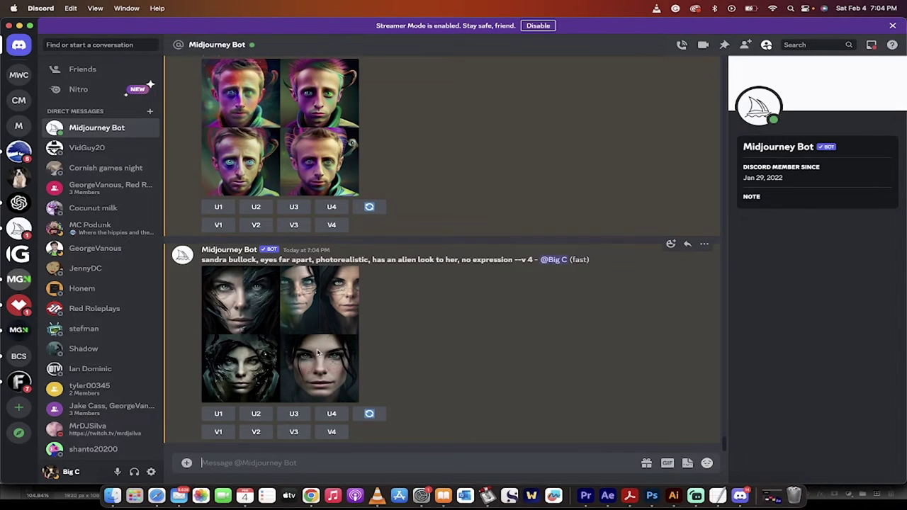
Inspect the four-portrait grid, upscale the fourth portrait, and open the upscaled version enlarged
left_click(316, 349)
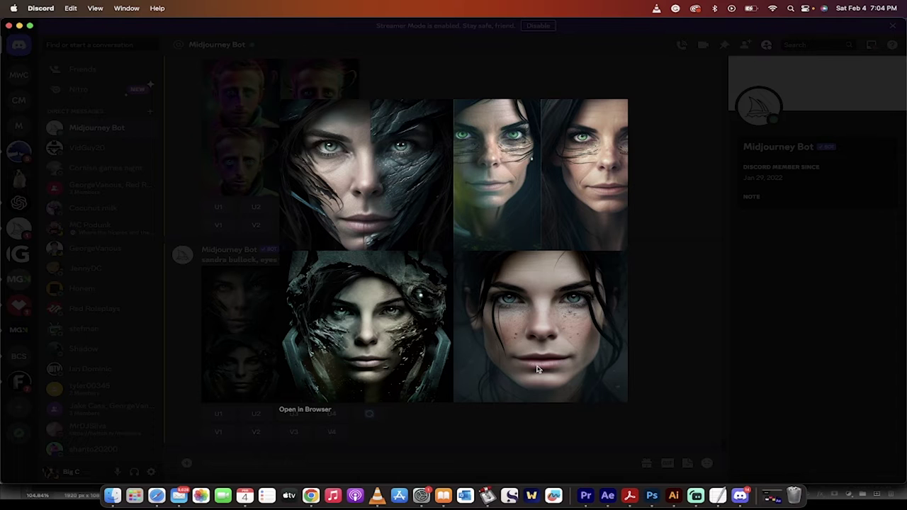
left_click(654, 349)
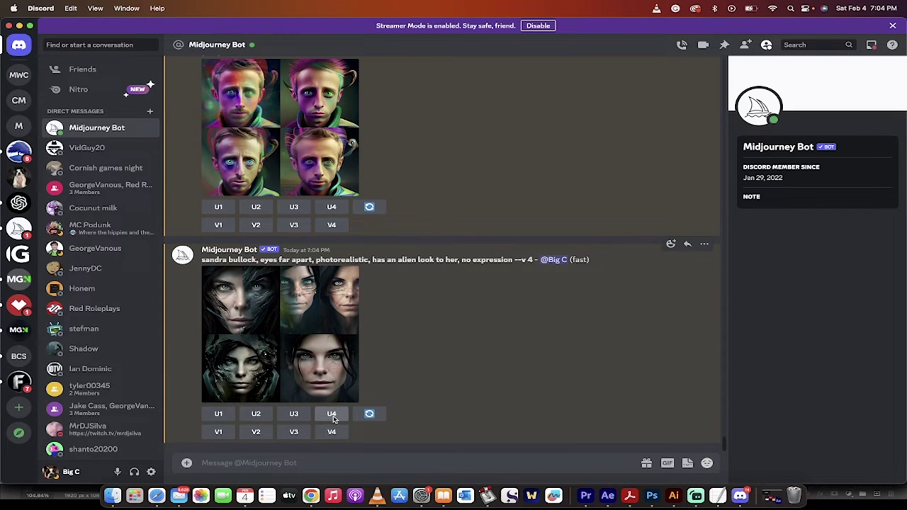
left_click(332, 416)
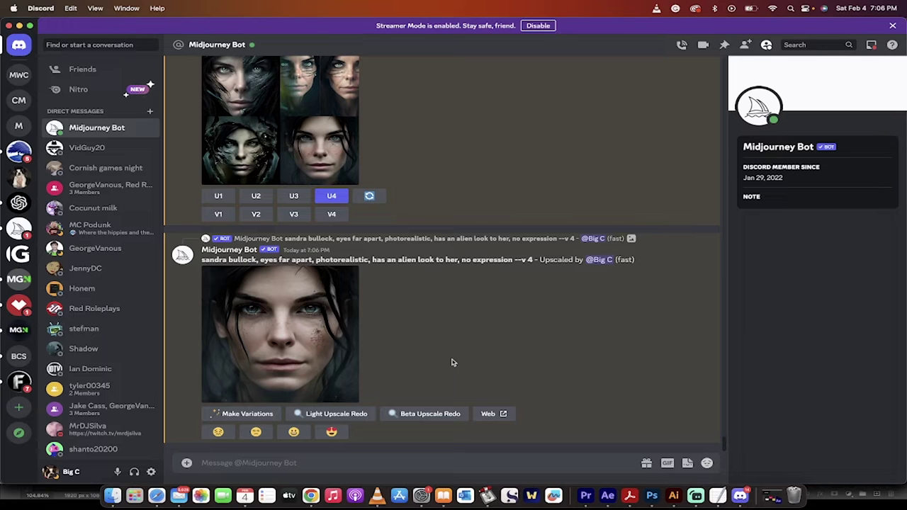
left_click(325, 359)
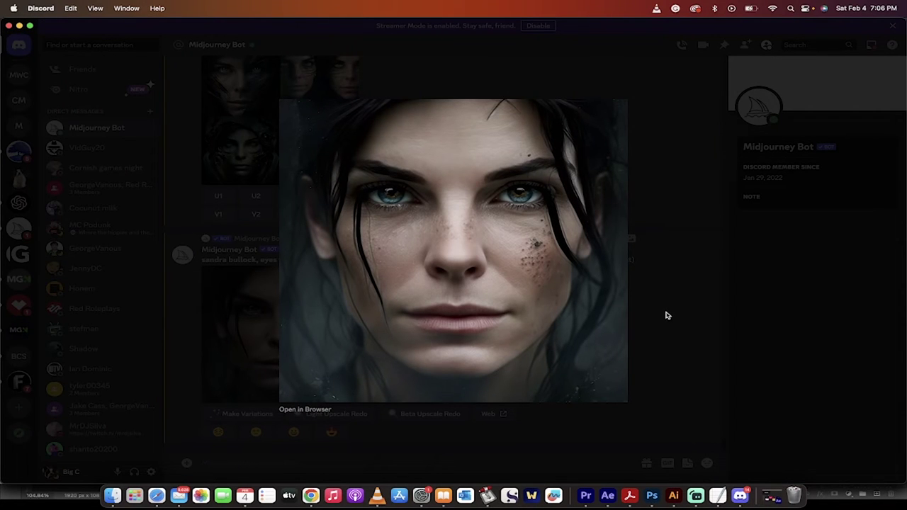
Save the upscaled portrait to the Movies folder as 'sandra' and close the enlarged preview
right_click(512, 289)
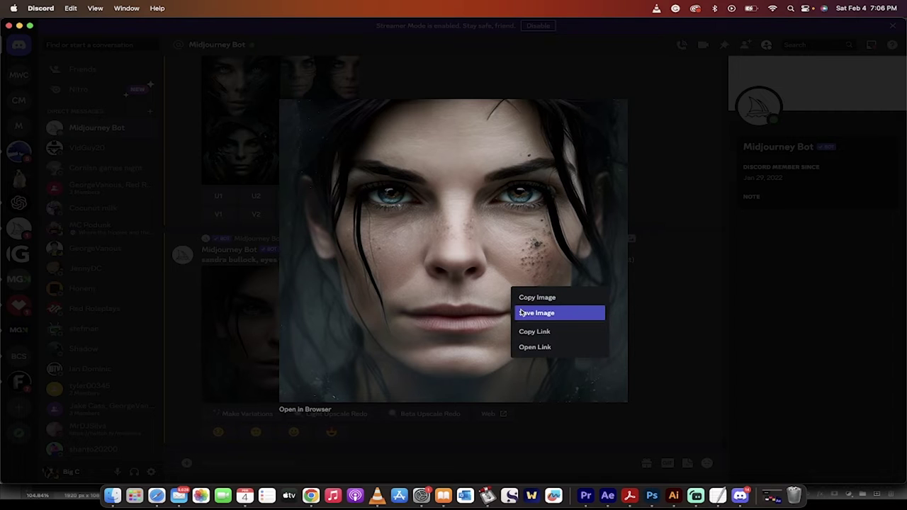
left_click(521, 313)
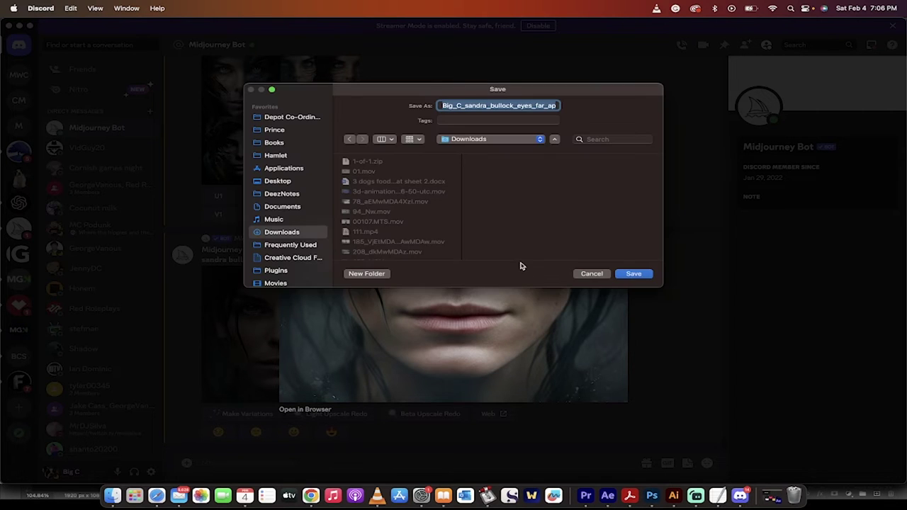
scroll(301, 219, "down", 3)
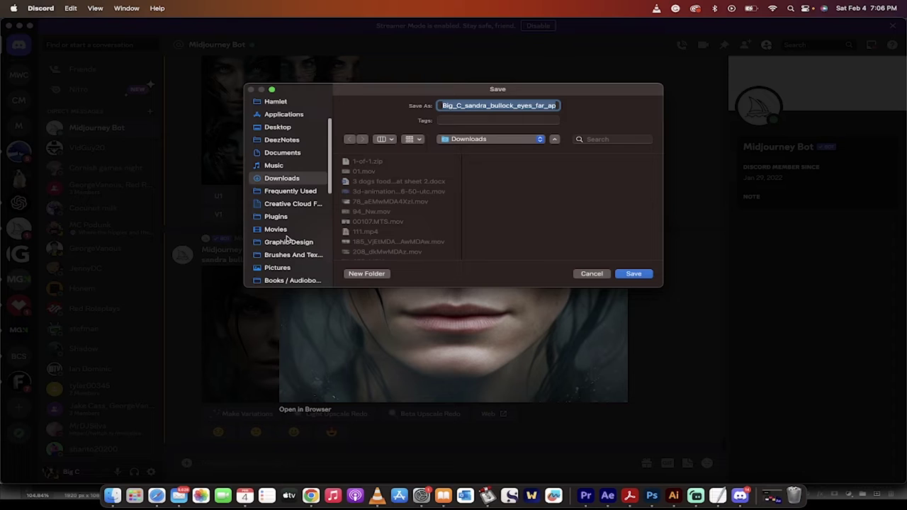
left_click(277, 229)
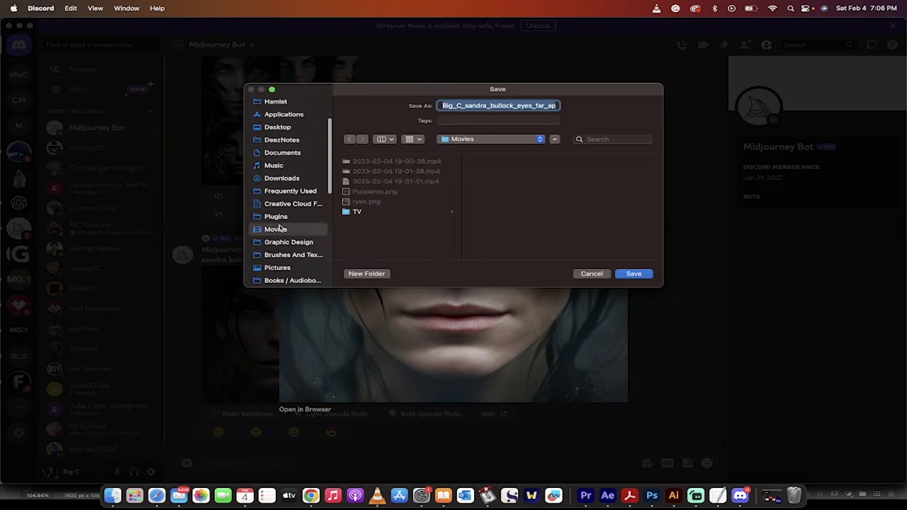
double_click(496, 111)
type("sandra")
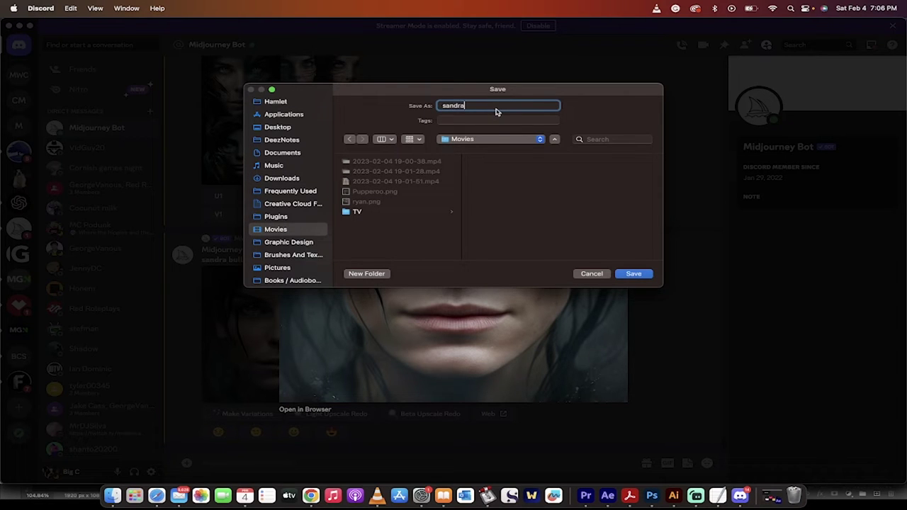
left_click(629, 277)
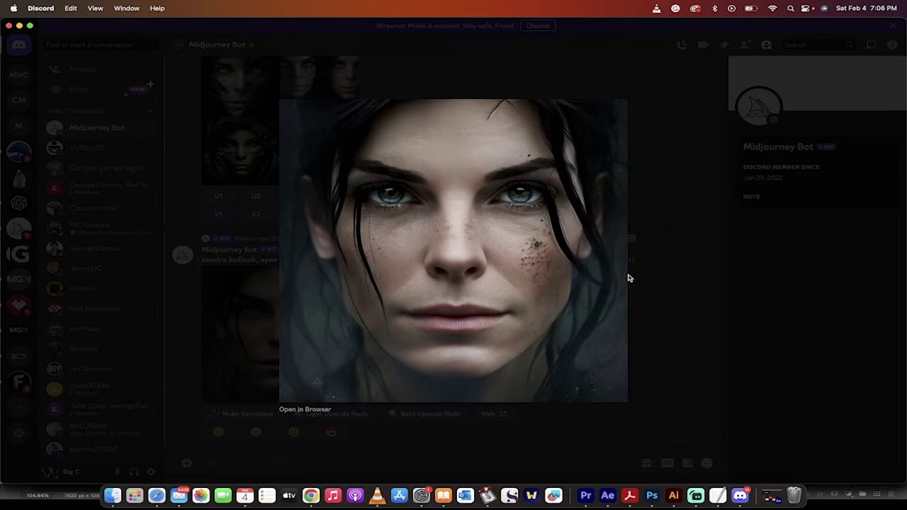
left_click(677, 310)
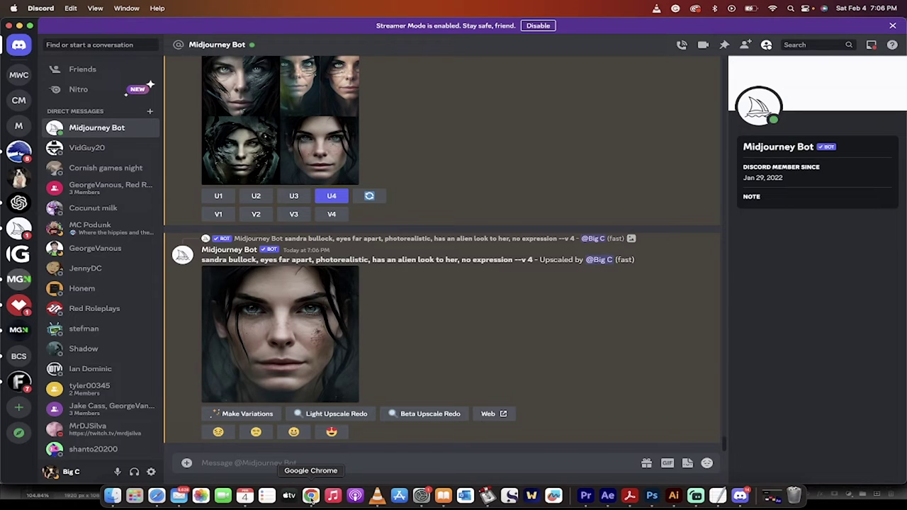
Bring Chrome forward and close the extra d-id.com homepage tab, keeping the Video Library open
left_click(310, 495)
left_click(177, 44)
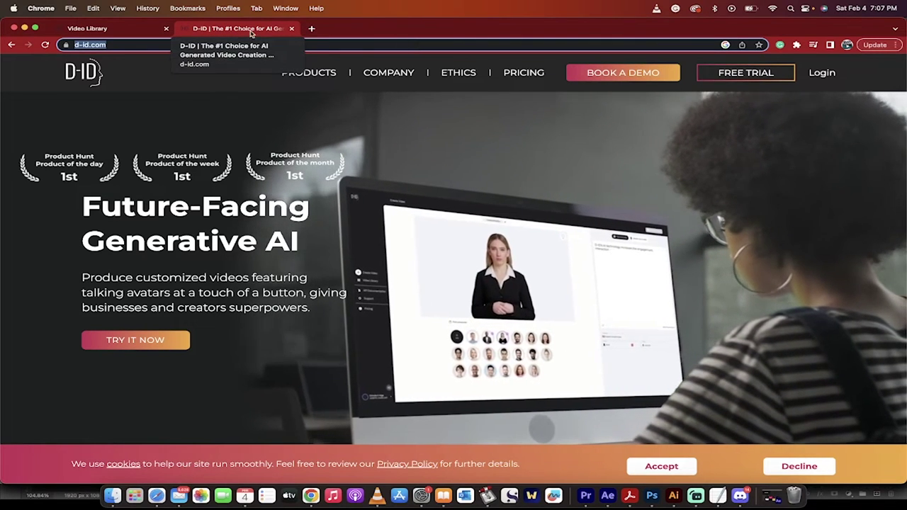
left_click(292, 29)
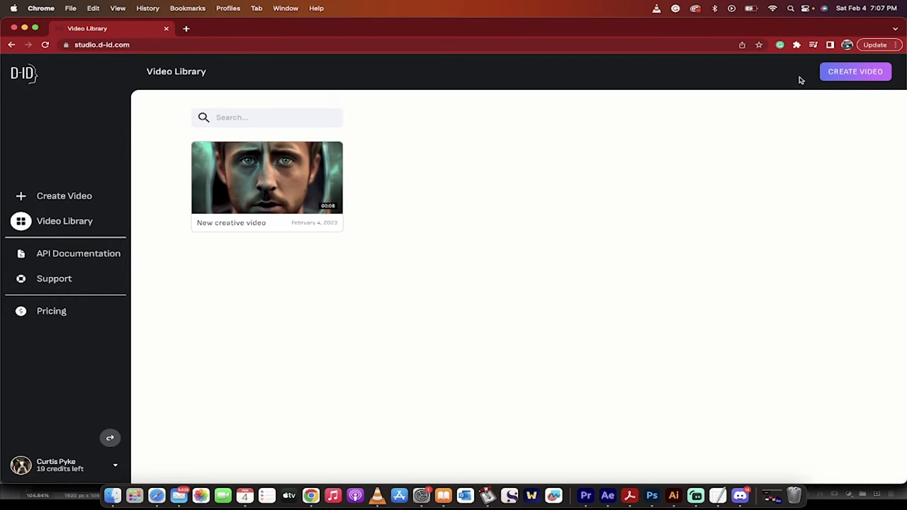
Start a new D-ID video, cancel the presenter photo picker unused, and switch back to Discord
left_click(59, 199)
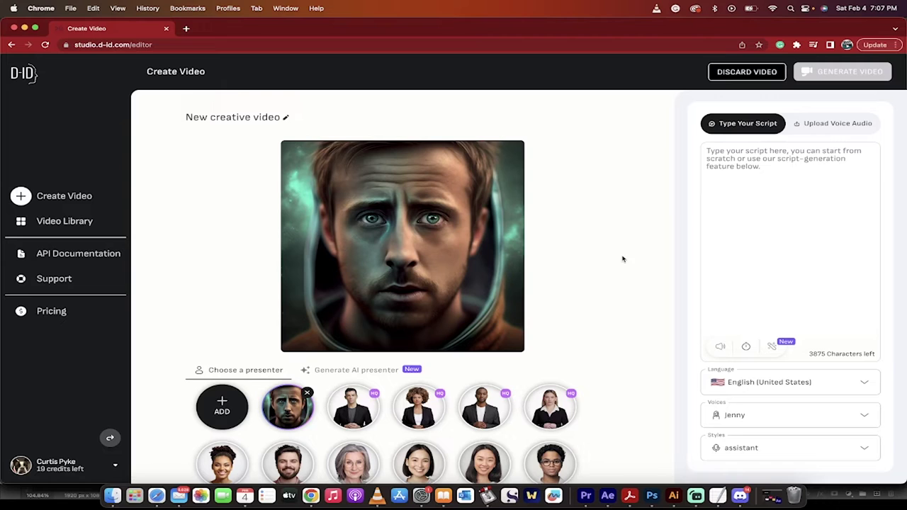
mouse_move(217, 410)
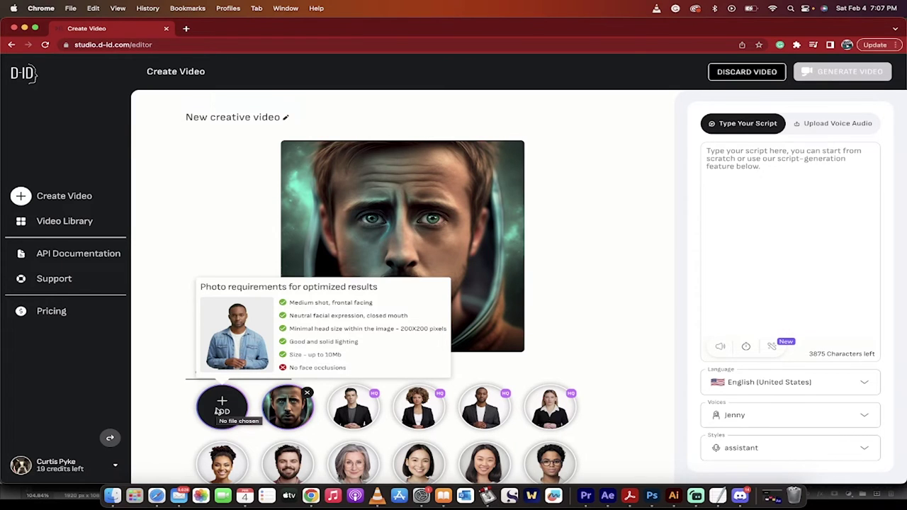
left_click(218, 411)
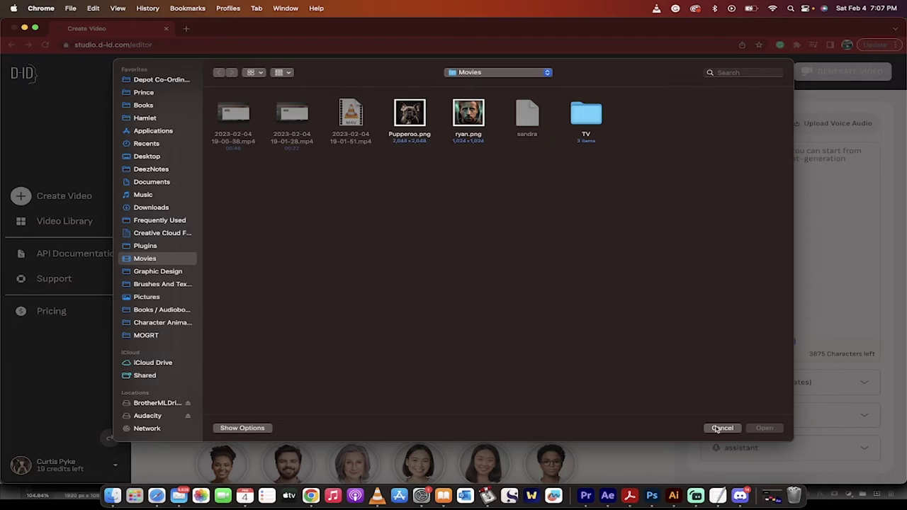
left_click(723, 429)
left_click(740, 496)
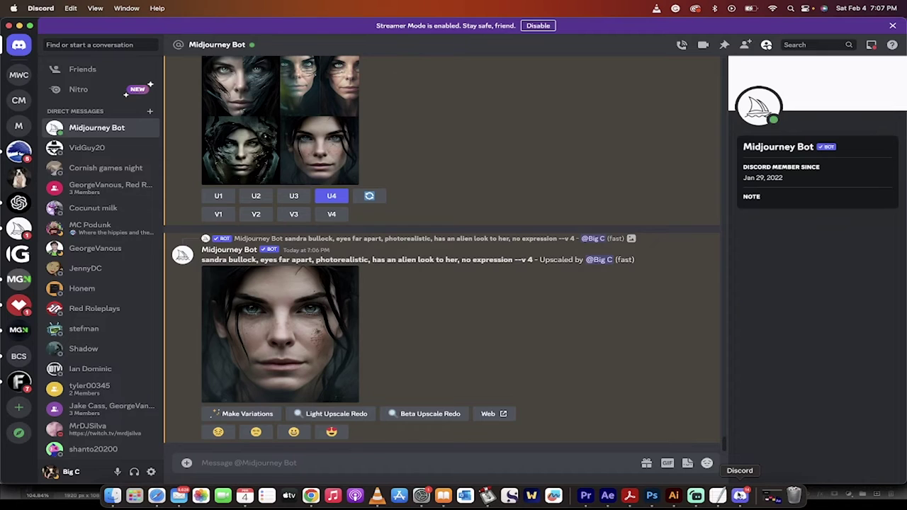
Save the upscaled portrait to Movies under its default name, then return to the D-ID editor
left_click(277, 338)
right_click(512, 242)
left_click(542, 267)
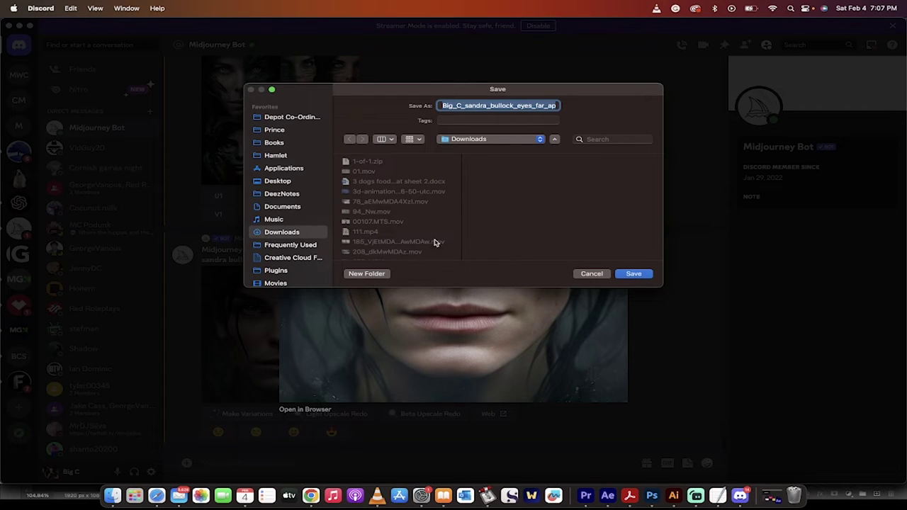
scroll(284, 247, "down", 5)
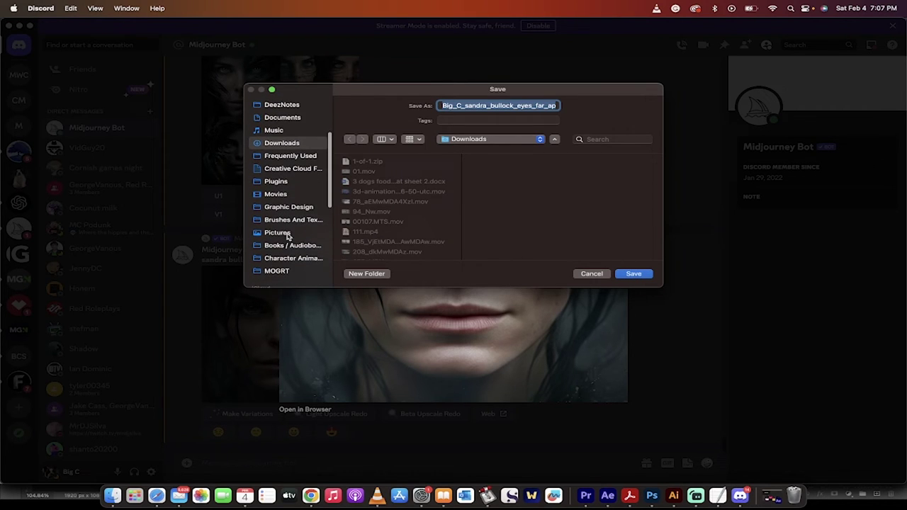
left_click(286, 195)
left_click(630, 279)
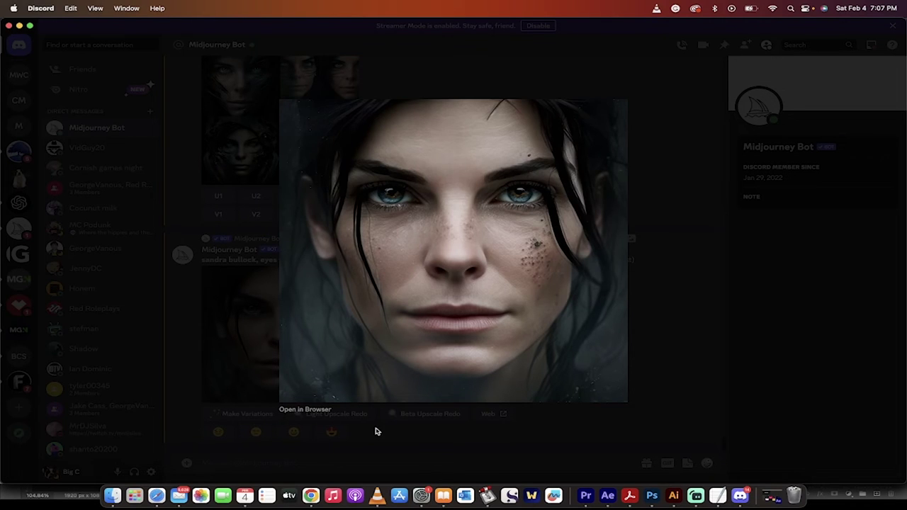
left_click(687, 332)
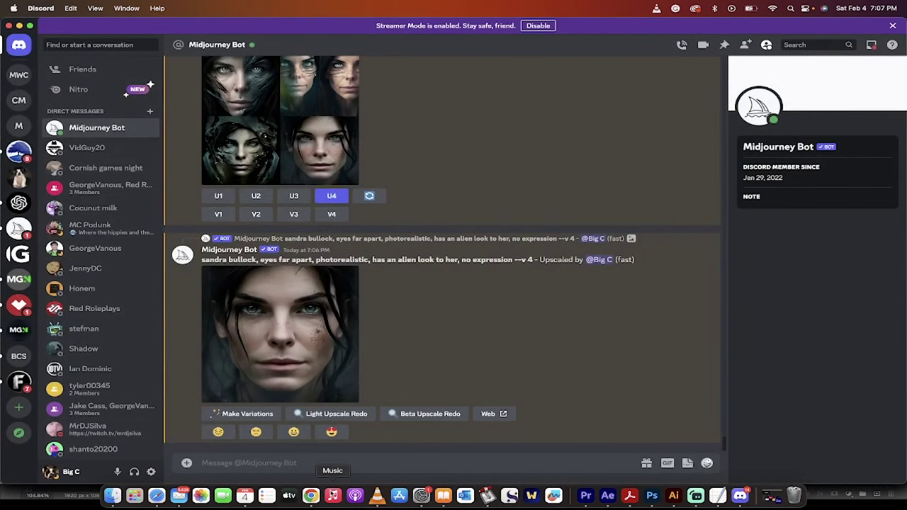
left_click(310, 495)
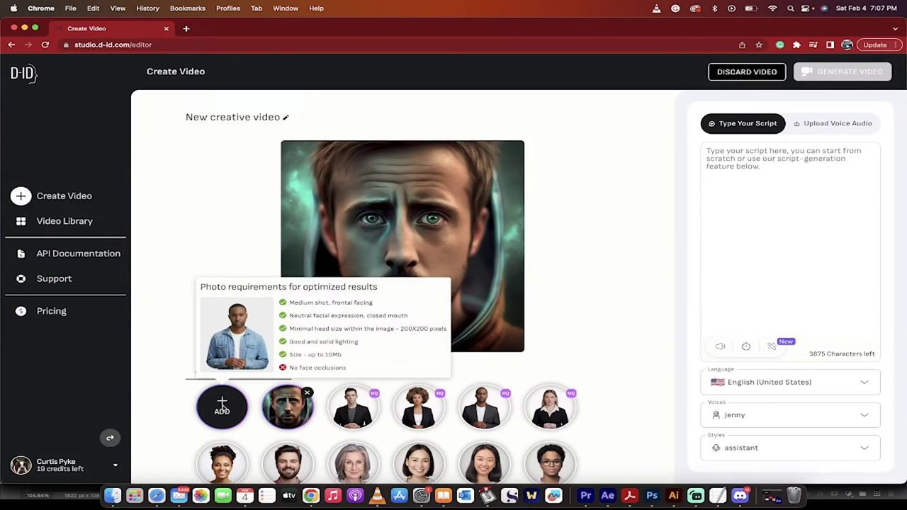
Upload the Big_C_sandra_bullock PNG from Movies as the video's custom presenter
left_click(221, 406)
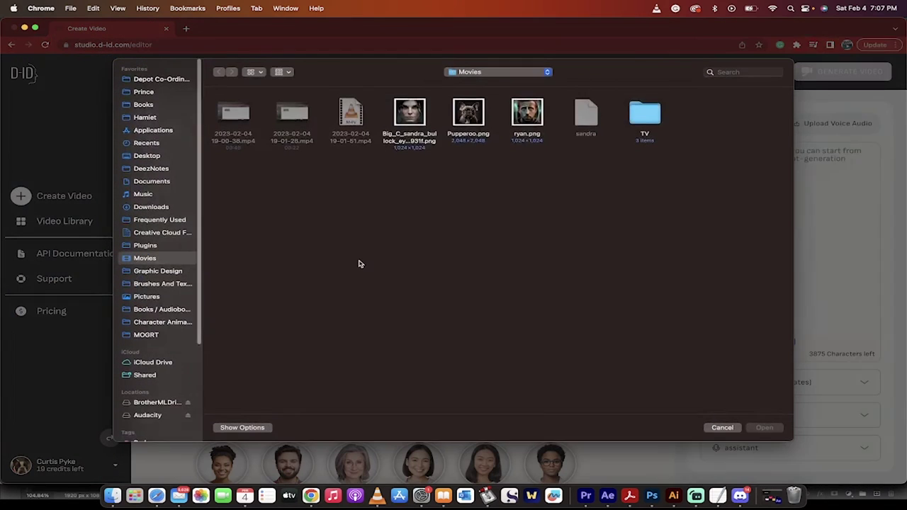
left_click(417, 120)
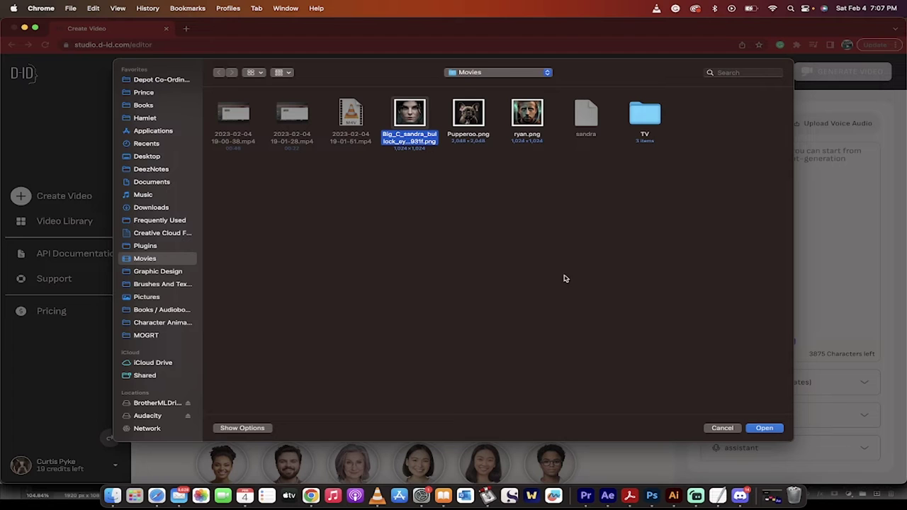
left_click(768, 431)
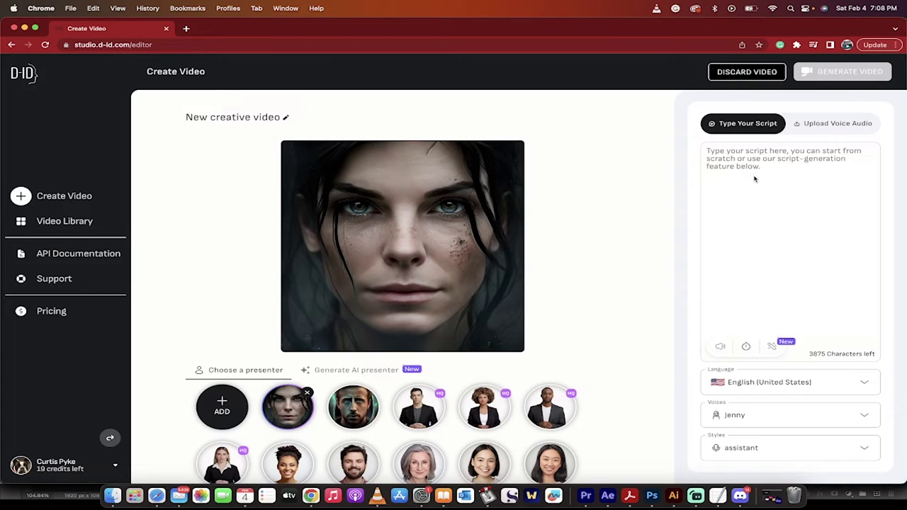
Enter a short self-introduction script ending 'Go Canucks Go', then play and stop its audio preview
left_click(749, 167)
type("M")
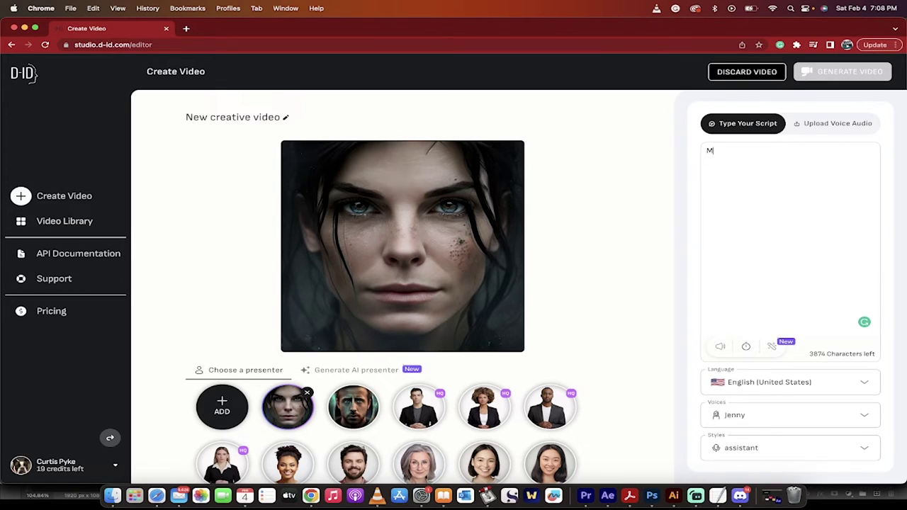
type("y name is Sandra.  I")
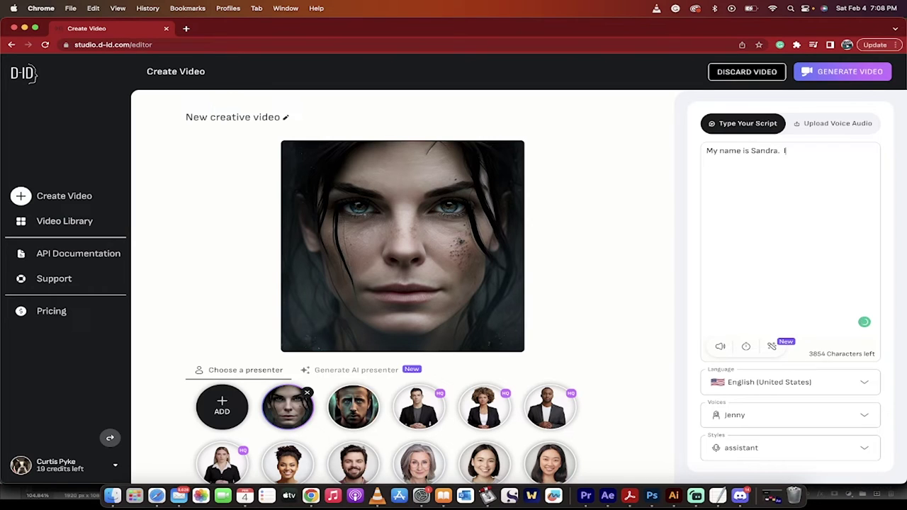
type(" am really attractive.  Ryan is my f")
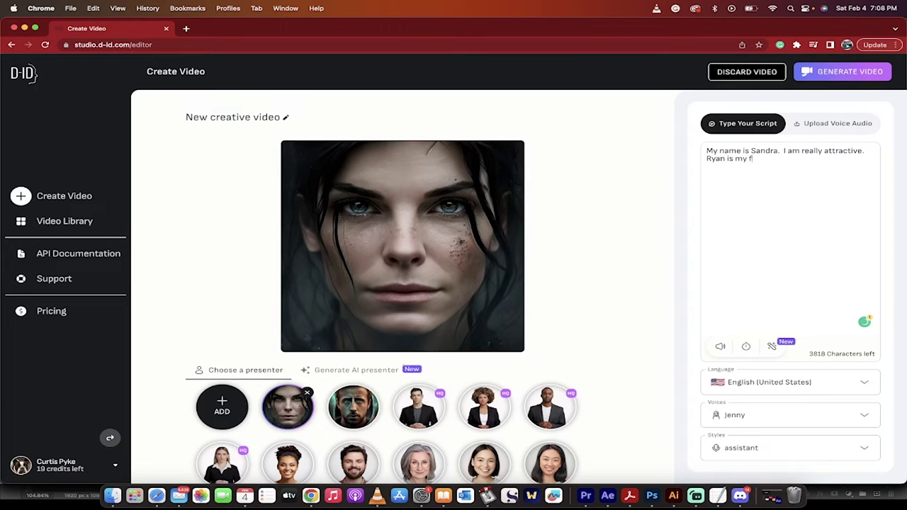
type("riend.  Go Canucks Go.")
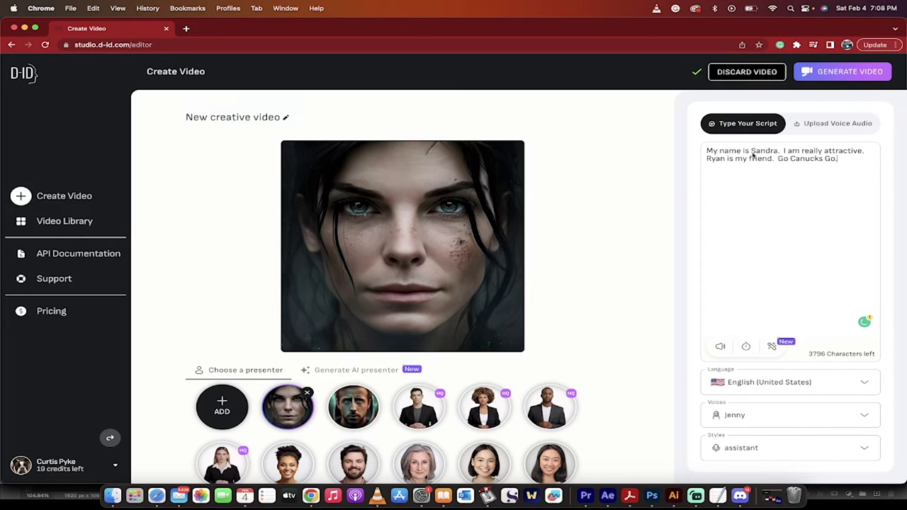
left_click(720, 347)
left_click(719, 347)
Switch the speaking voice from Jenny to Amber and preview the script in it
left_click(744, 417)
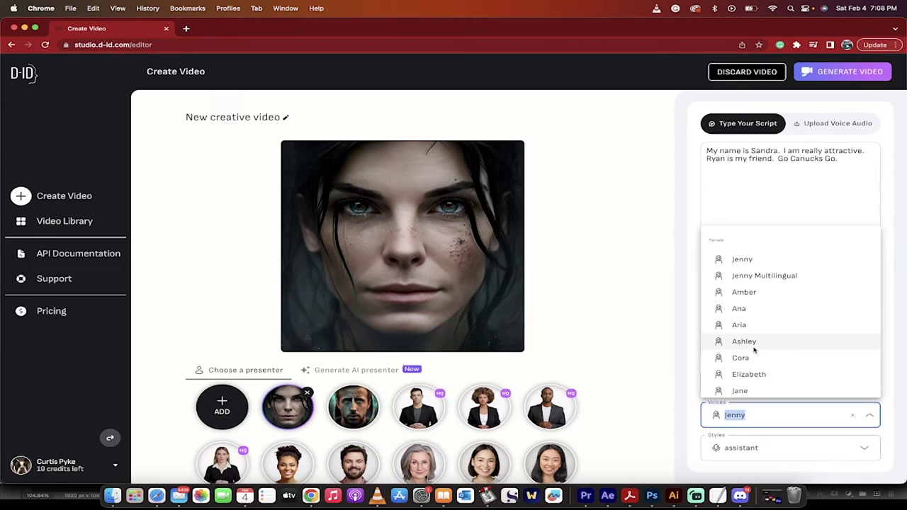
left_click(744, 292)
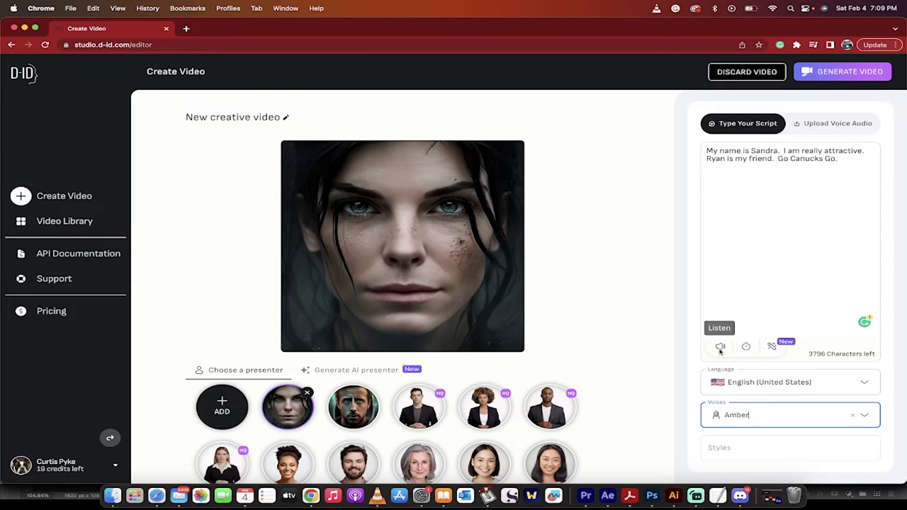
left_click(720, 347)
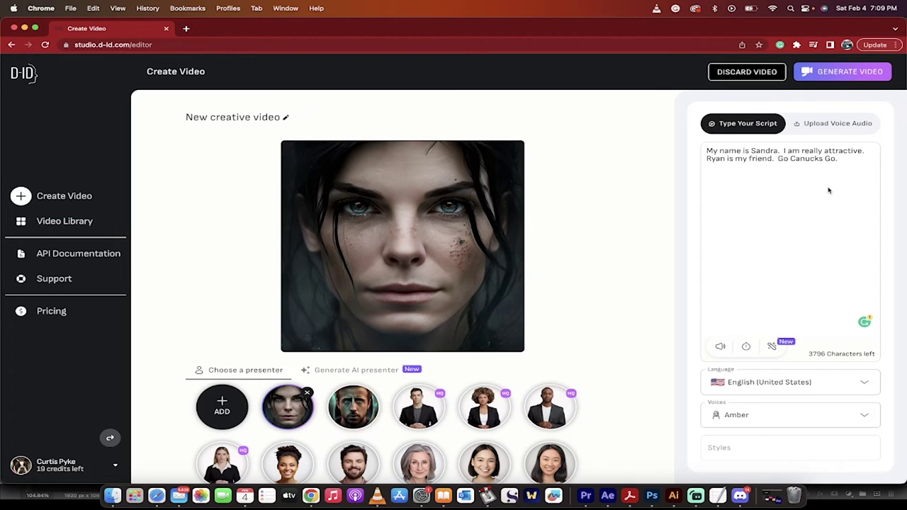
Set the script language to French (Canada)
left_click(778, 387)
scroll(763, 323, "up", 5)
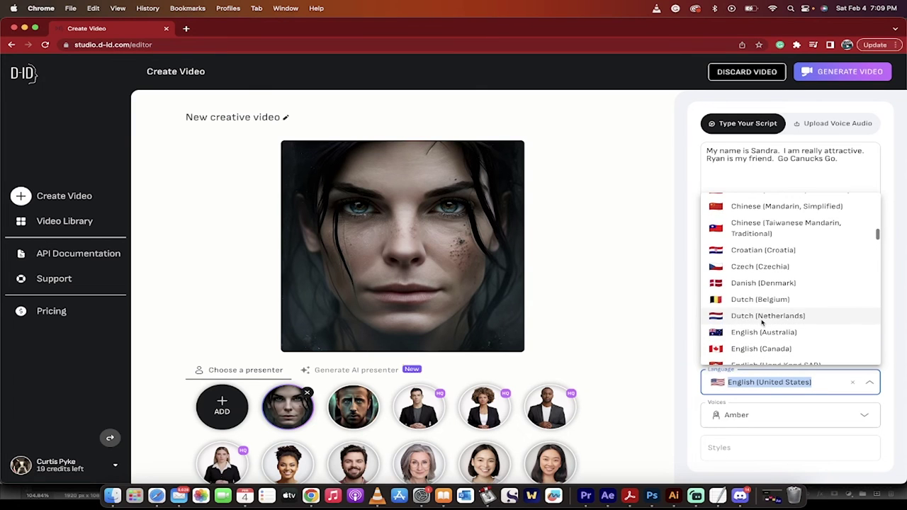
scroll(763, 323, "down", 10)
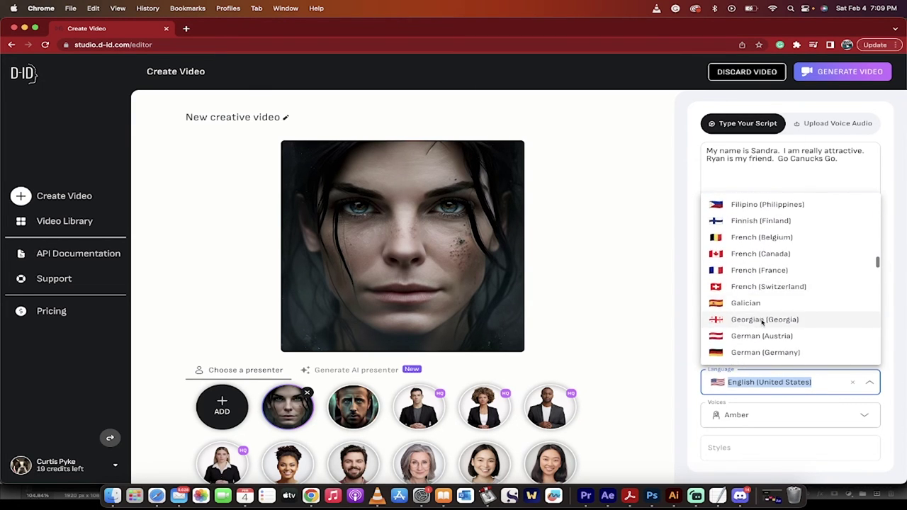
scroll(763, 323, "up", 10)
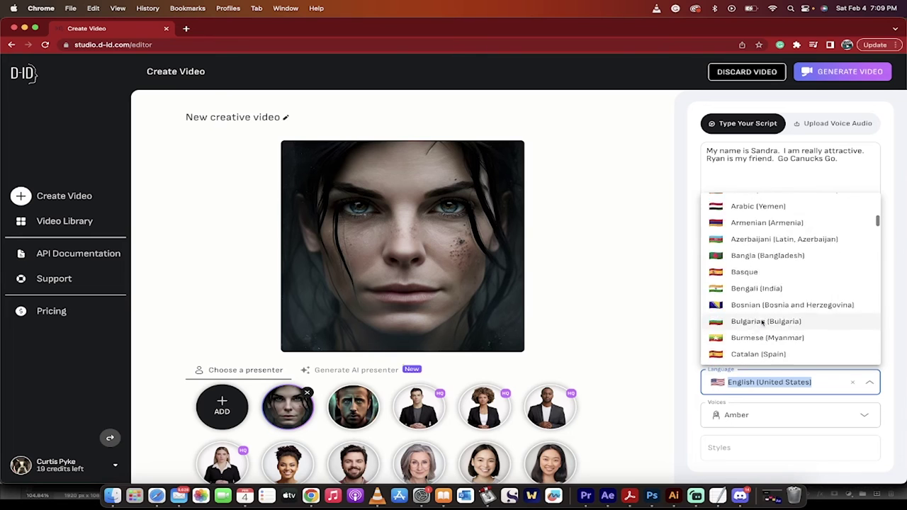
scroll(762, 323, "up", 5)
scroll(762, 323, "down", 8)
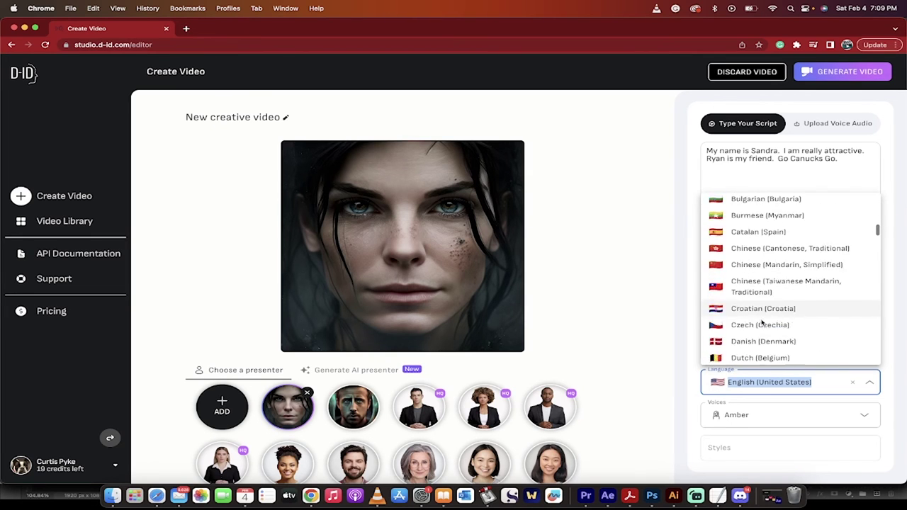
scroll(763, 323, "down", 8)
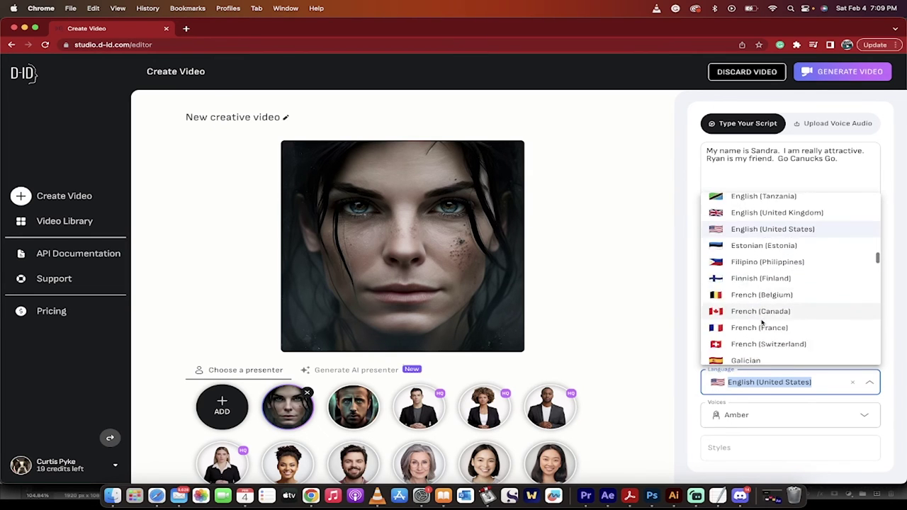
scroll(762, 323, "down", 1)
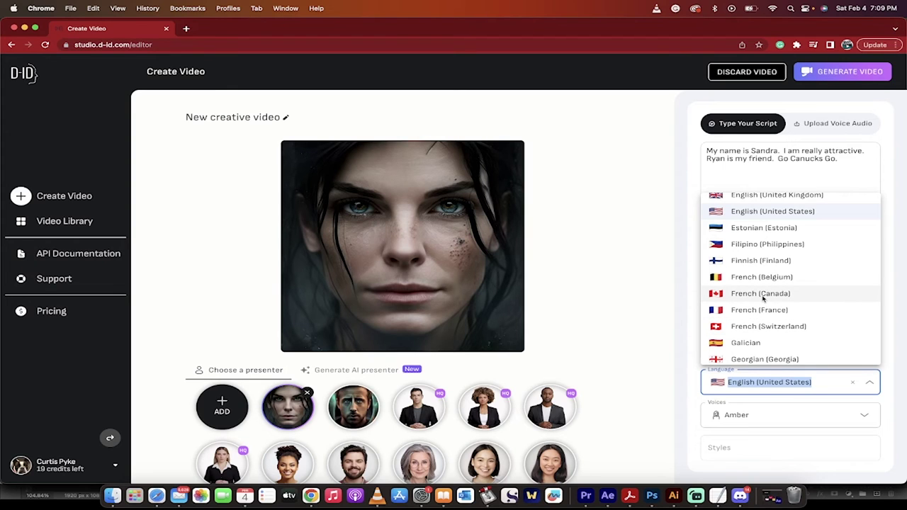
left_click(763, 297)
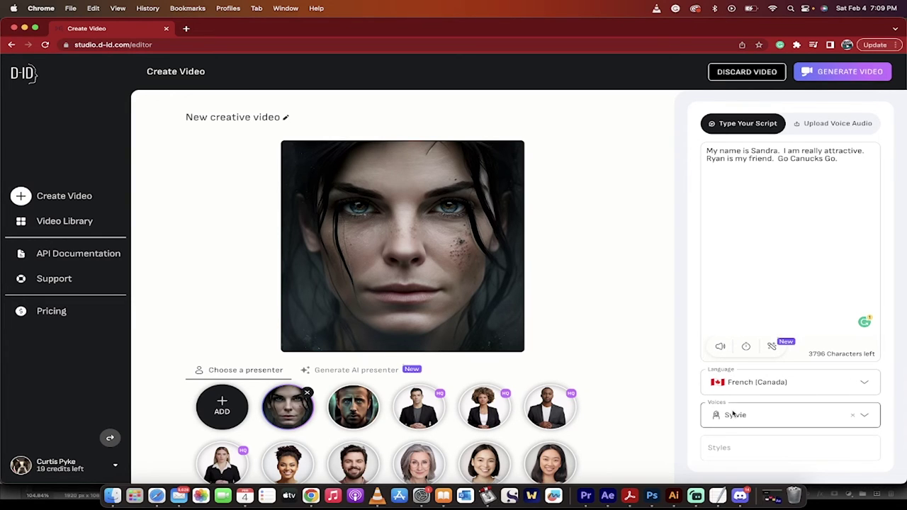
Choose the male French voice Jean, keeping French (Canada) as the language
left_click(734, 415)
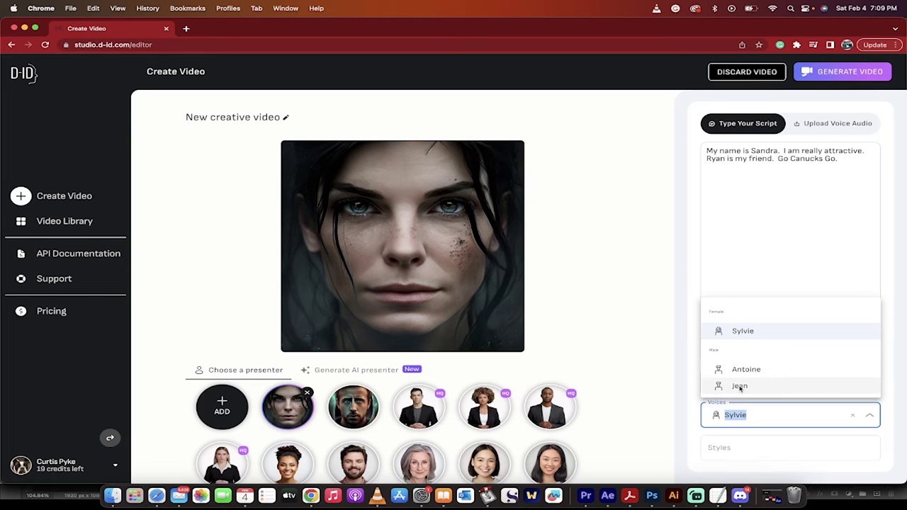
left_click(740, 386)
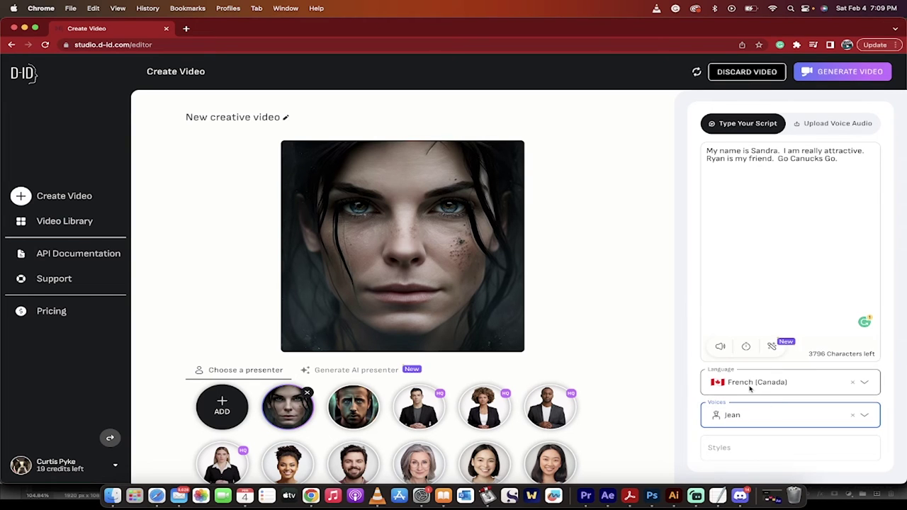
left_click(750, 386)
scroll(753, 279, "up", 1)
scroll(758, 263, "down", 1)
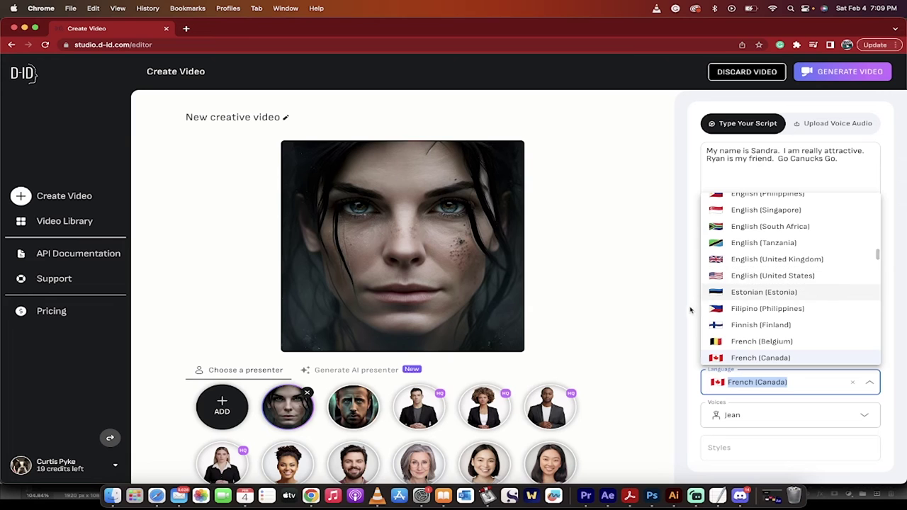
left_click(688, 332)
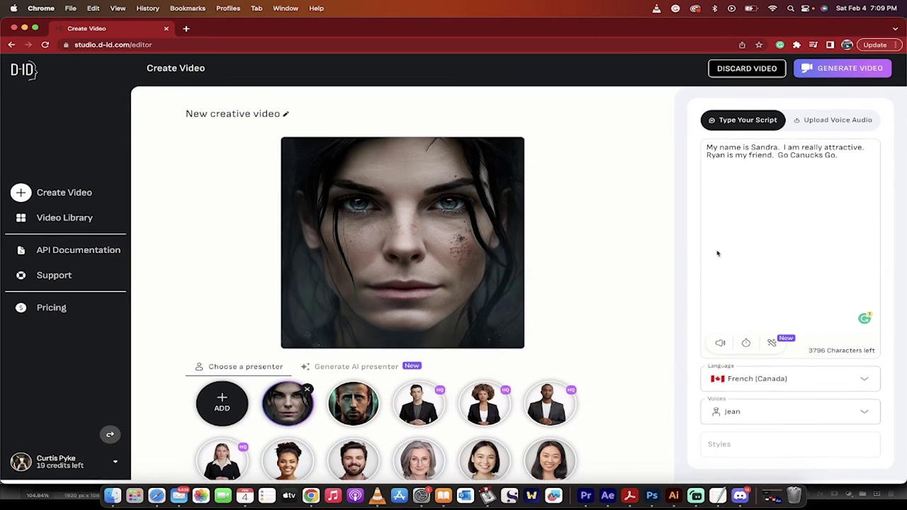
Generate the 10-second talking-head video of the alien-looking woman portrait
left_click(833, 74)
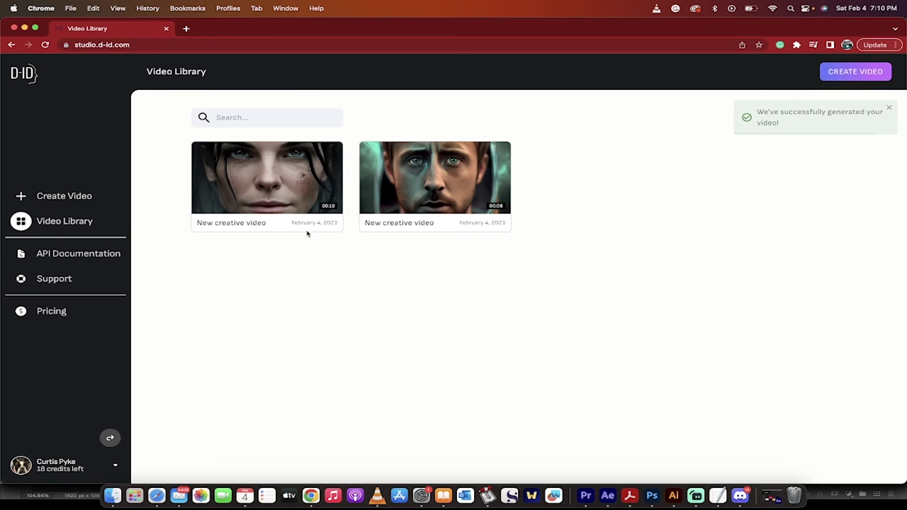
Play the new 10-second woman video, then close the player to return to the library
left_click(267, 178)
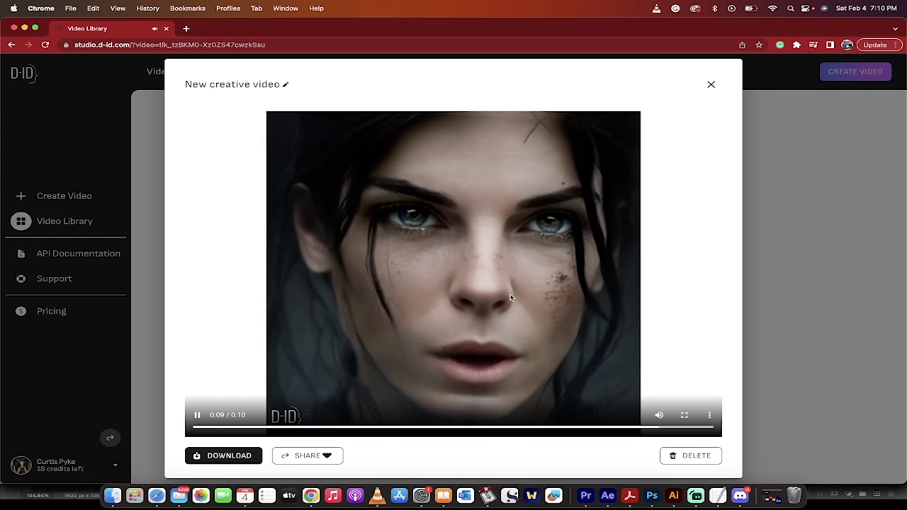
left_click(710, 83)
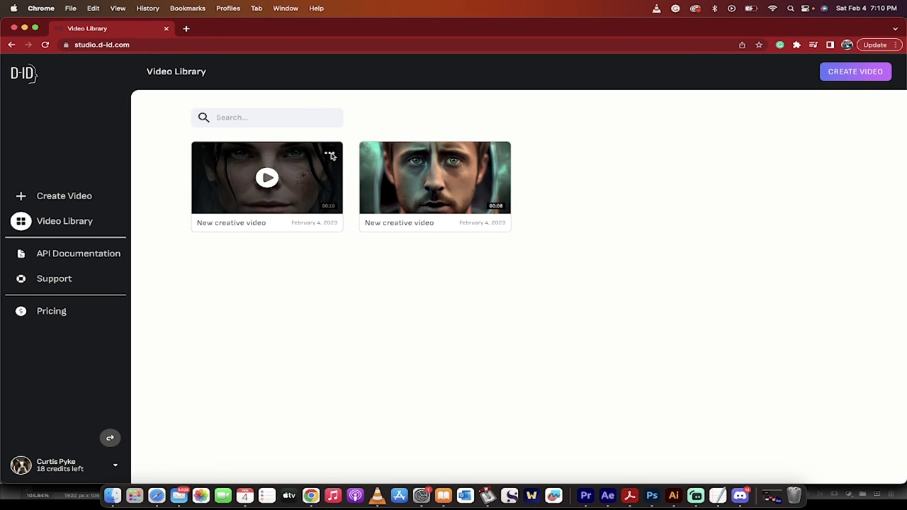
Download the woman video as 'New creative video (2).mp4' and play it in QuickTime
left_click(330, 154)
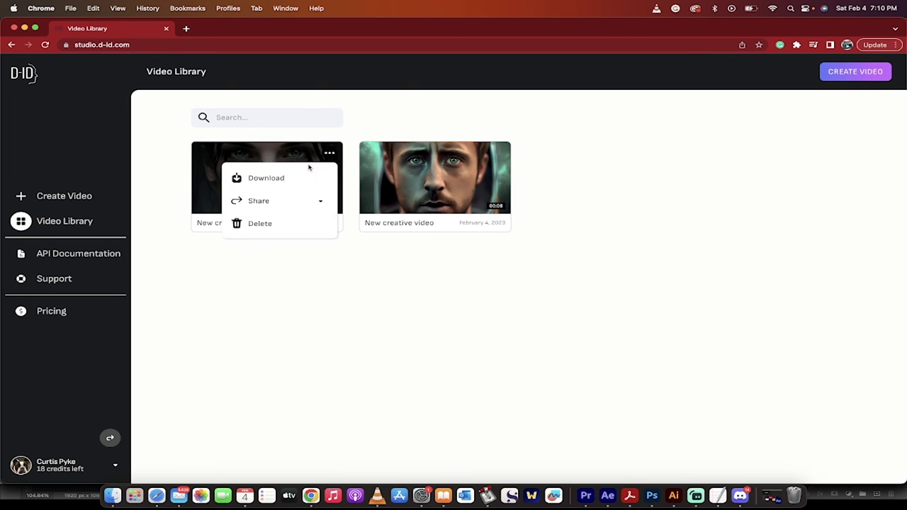
left_click(281, 180)
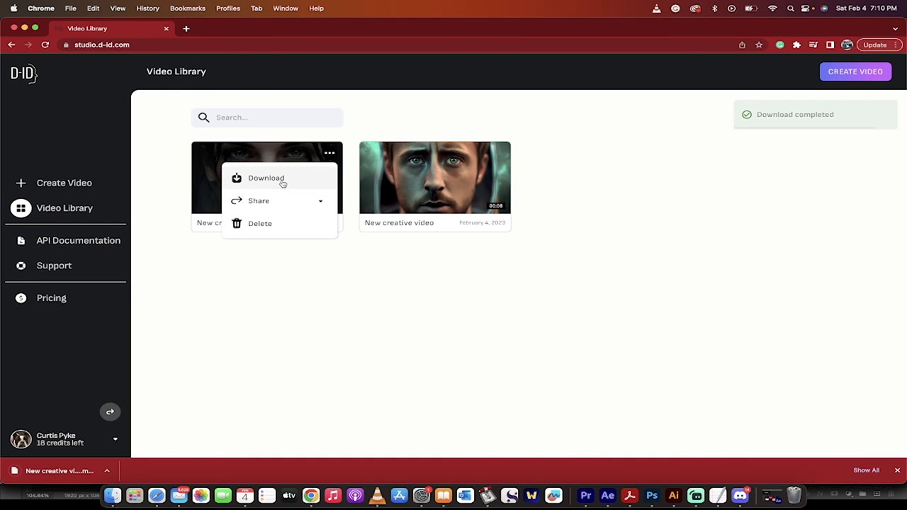
left_click(60, 470)
key("space")
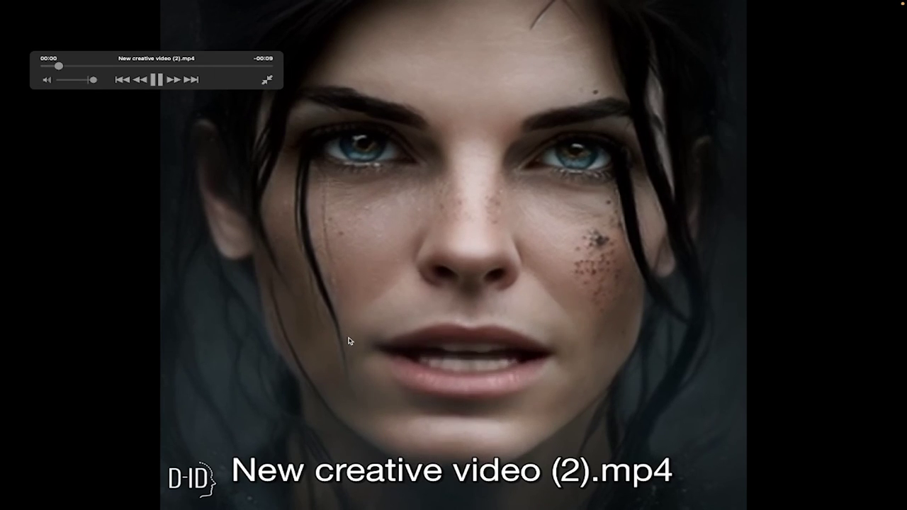